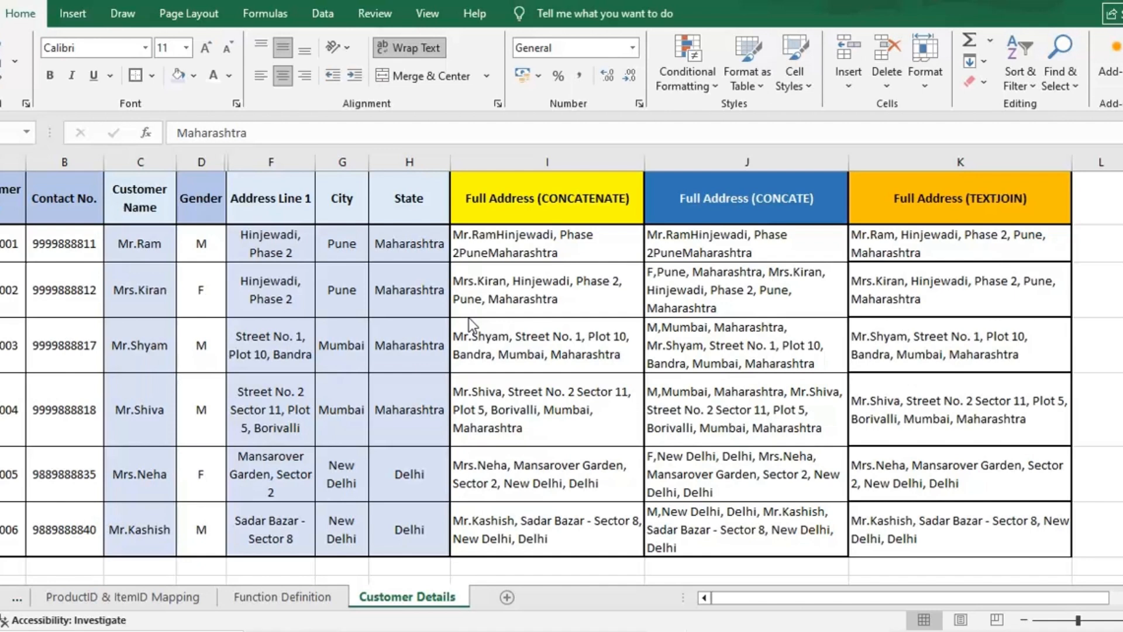
- Examine the CONCATENATE formula in the first customer's Full Address (CONCATENATE) cell
left_click(140, 212)
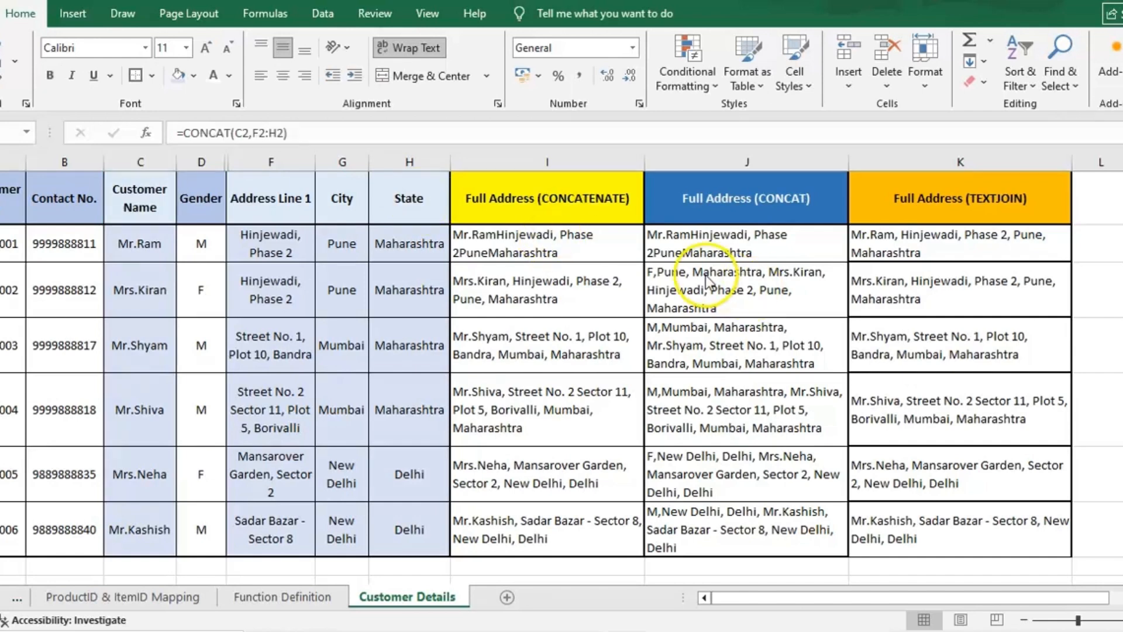
left_click(537, 237)
double_click(537, 237)
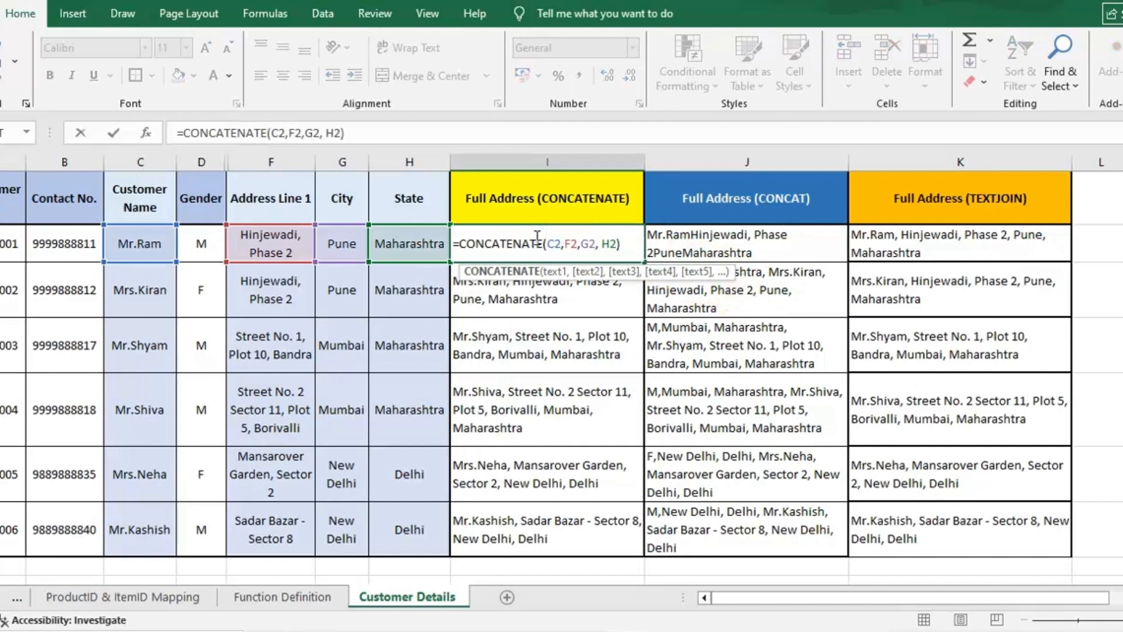
left_click(461, 245)
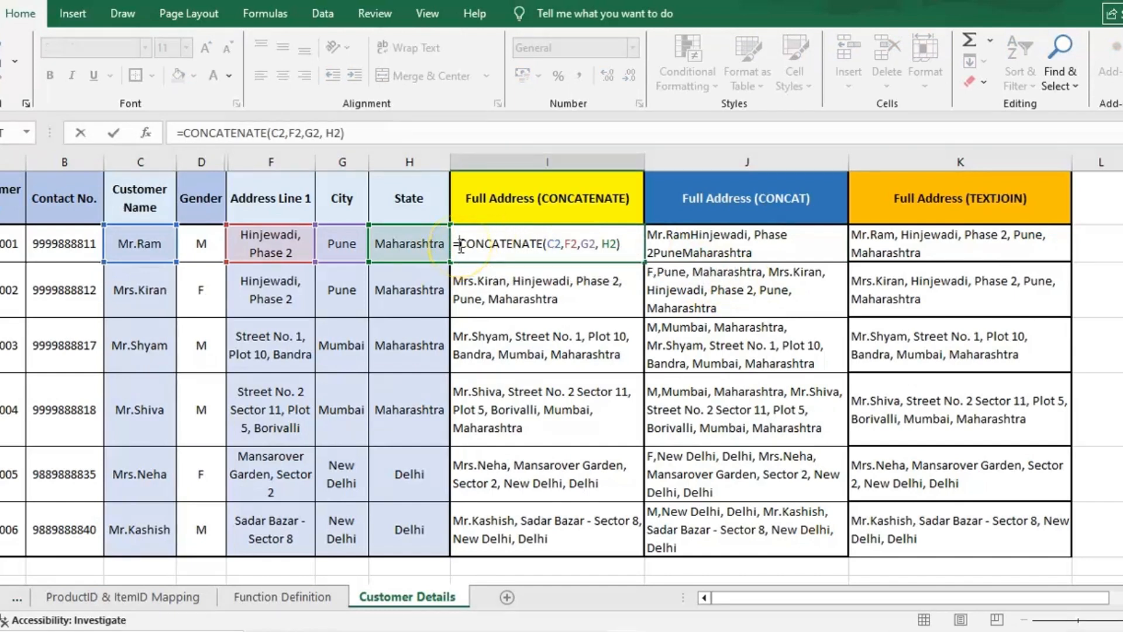
left_click_drag(460, 243, 542, 242)
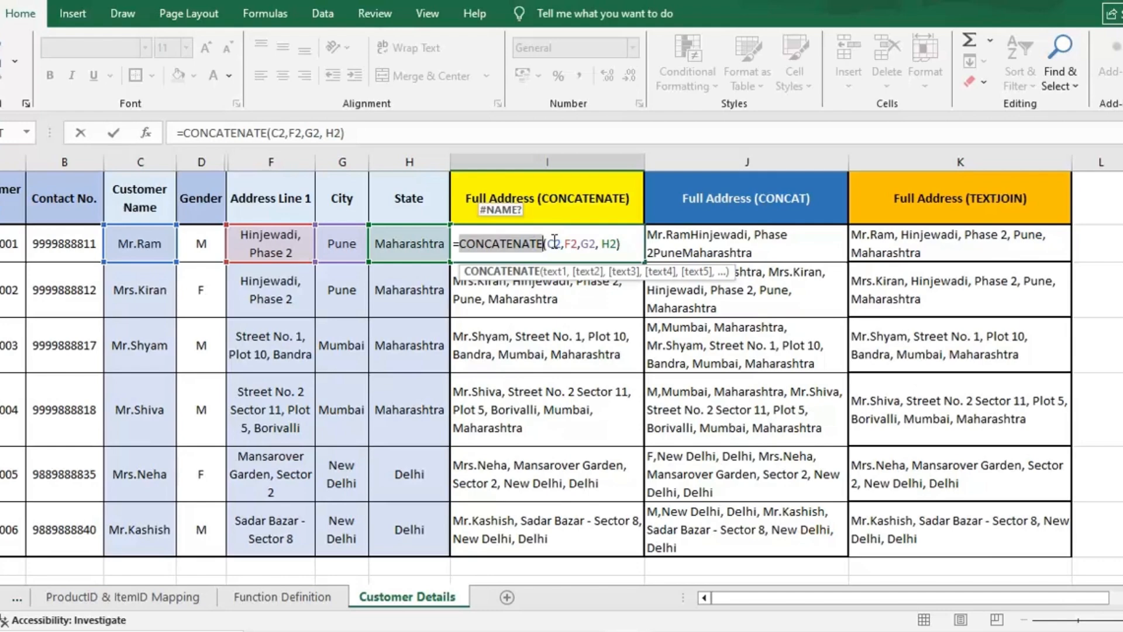
left_click(554, 242)
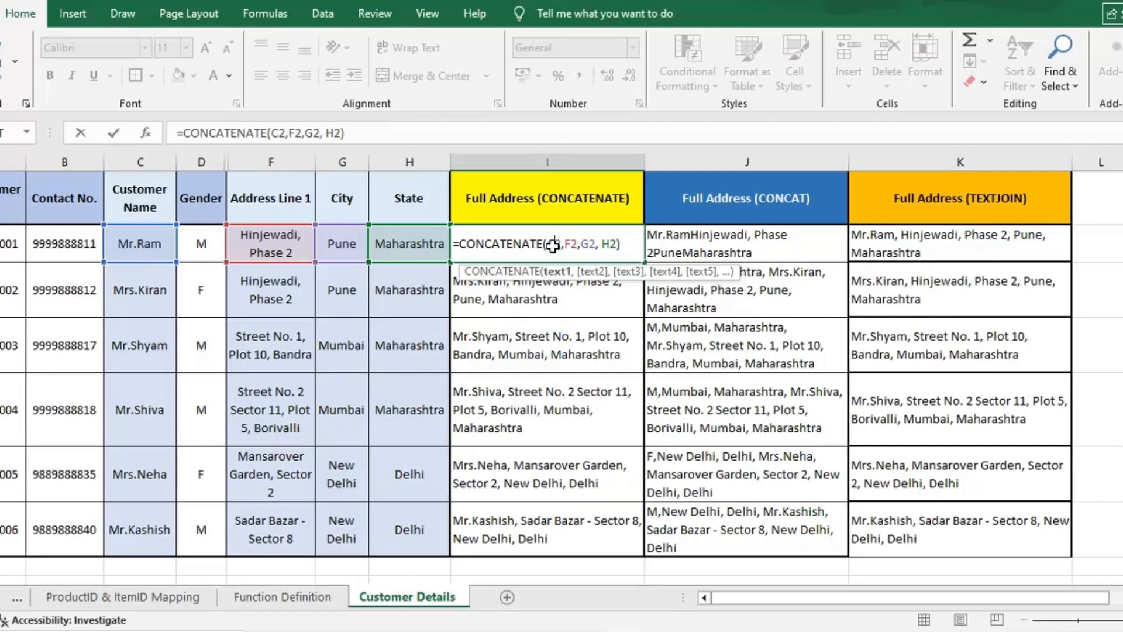
key("Return")
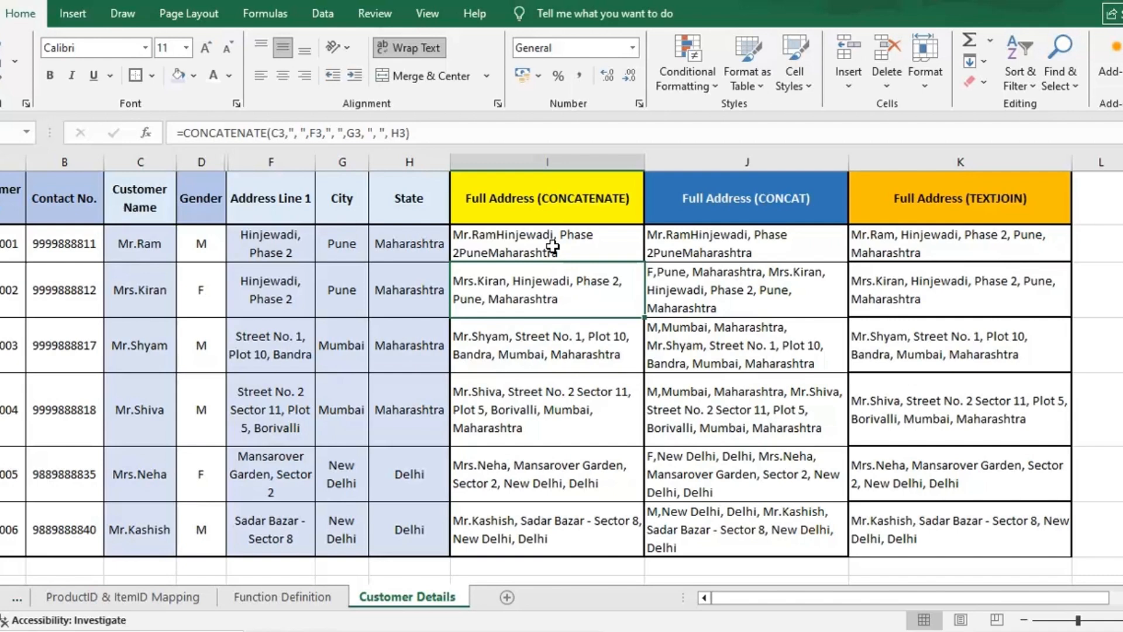
- Inspect the CONCAT formula in the first customer's Full Address (CONCAT) cell
left_click(553, 246)
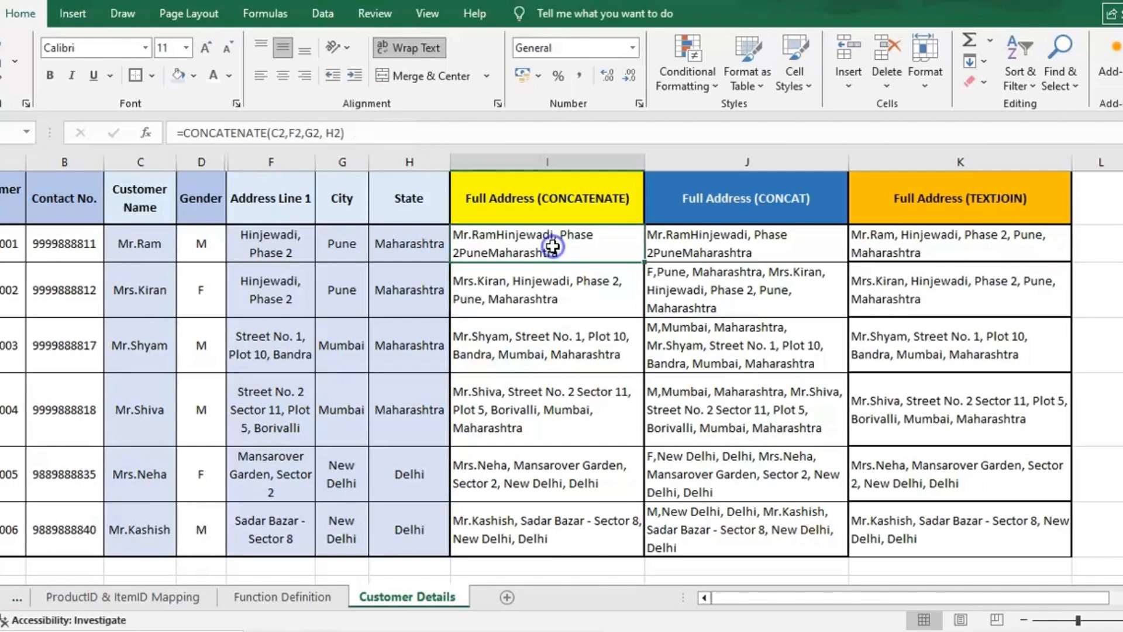
key("Right")
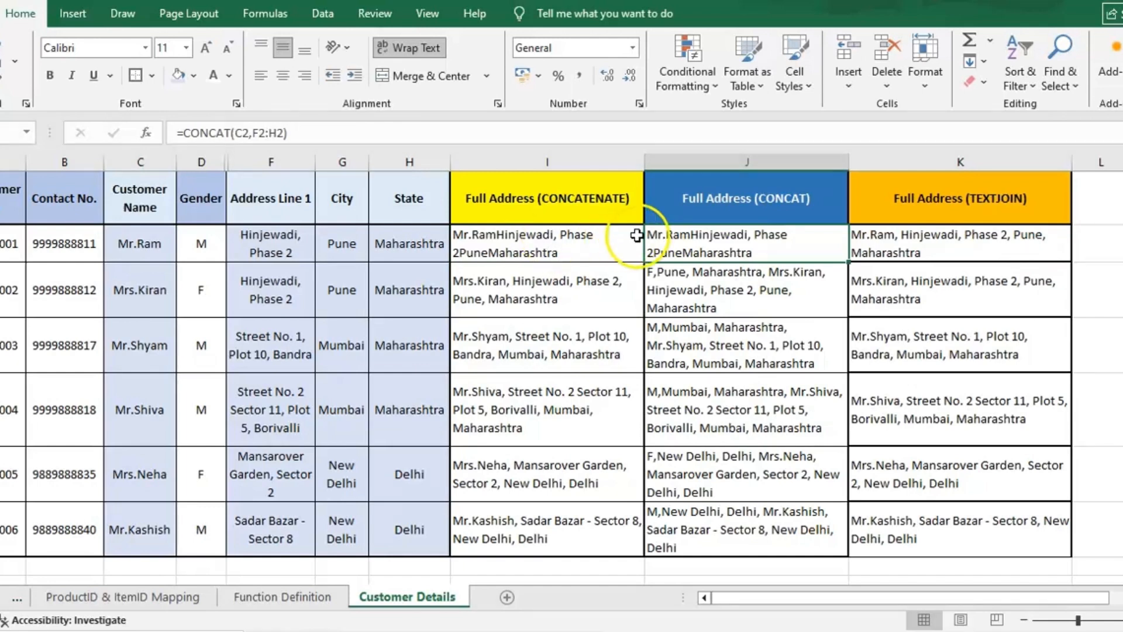
double_click(705, 245)
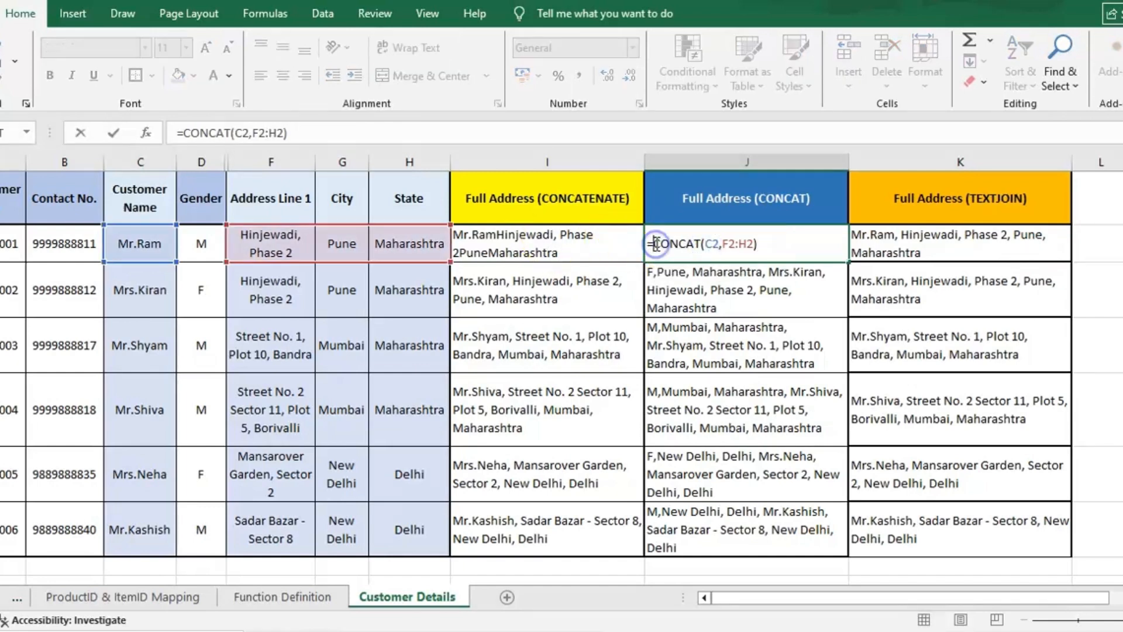
double_click(657, 245)
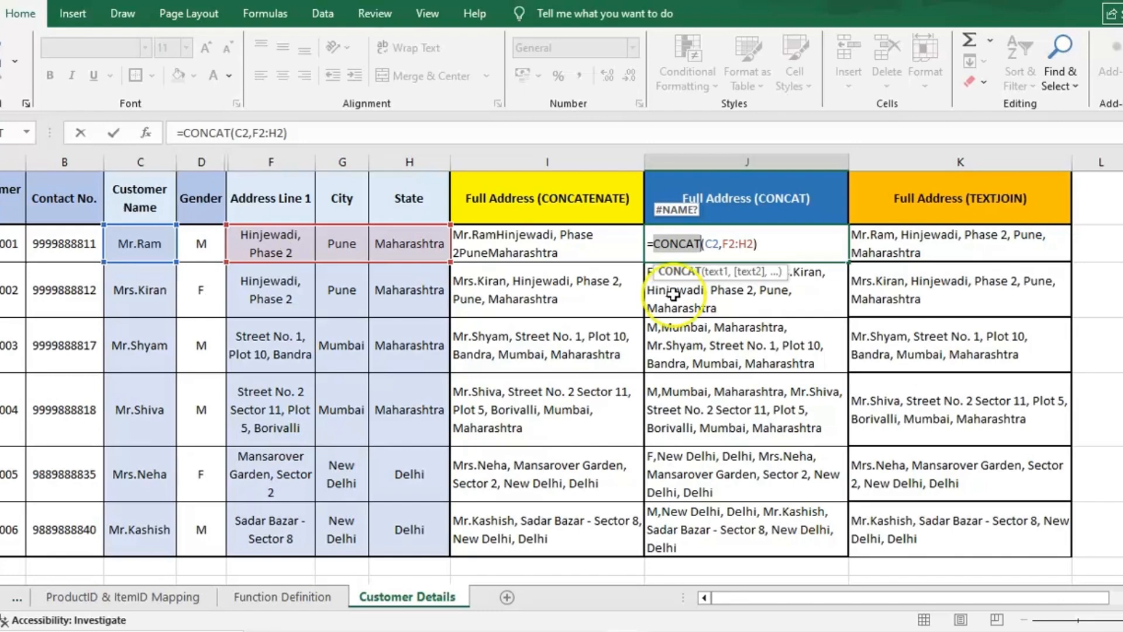
key("Return")
key("Up")
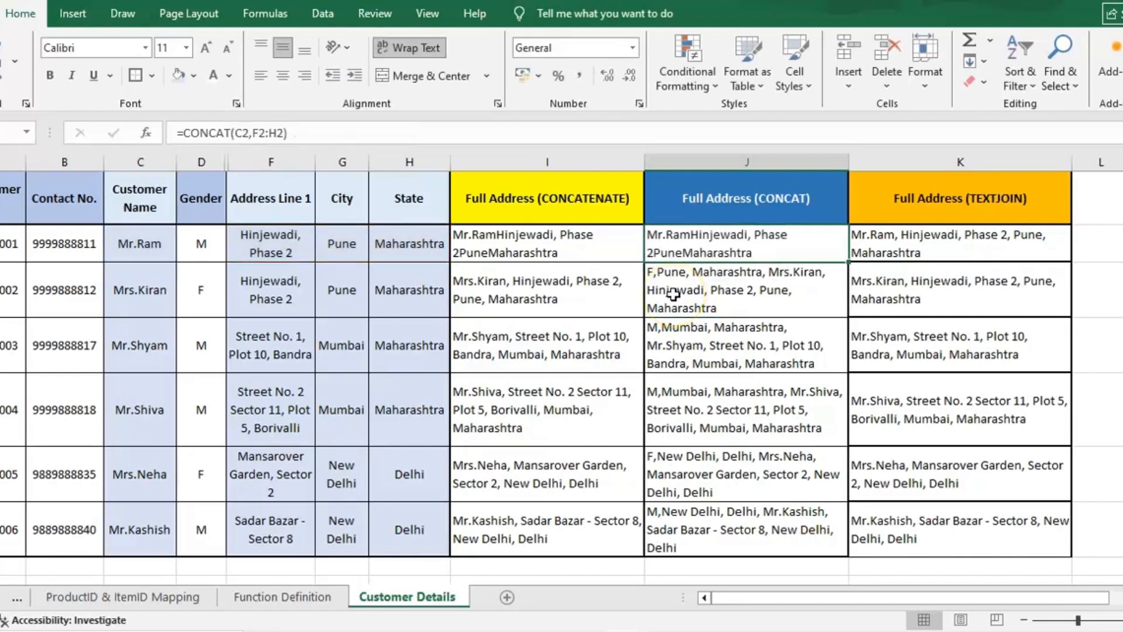
key("Left")
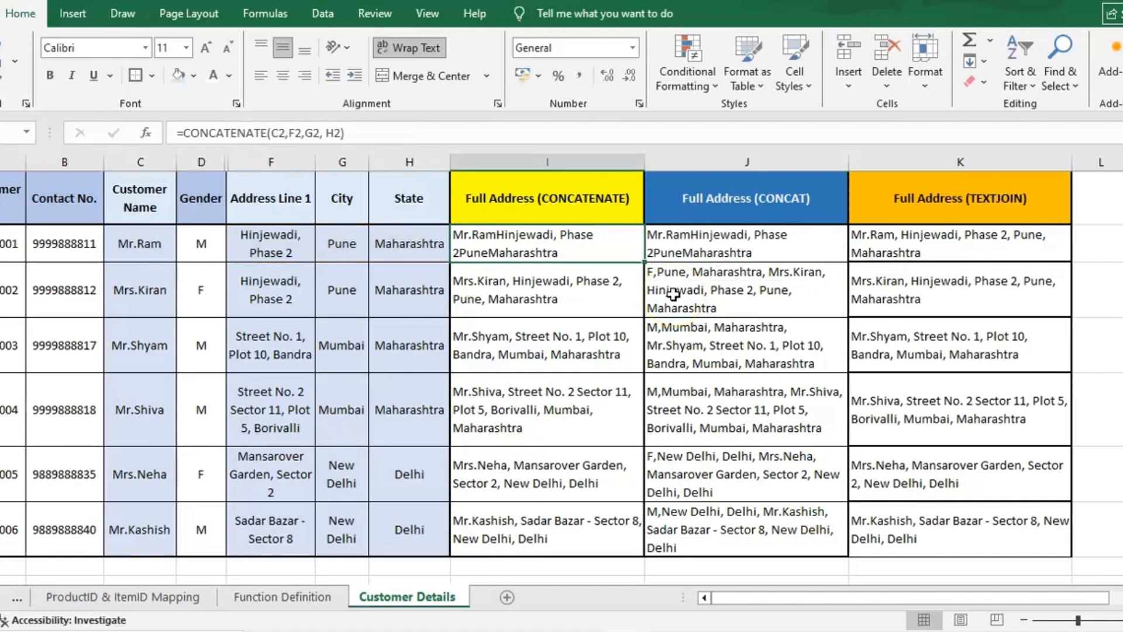
key("Right")
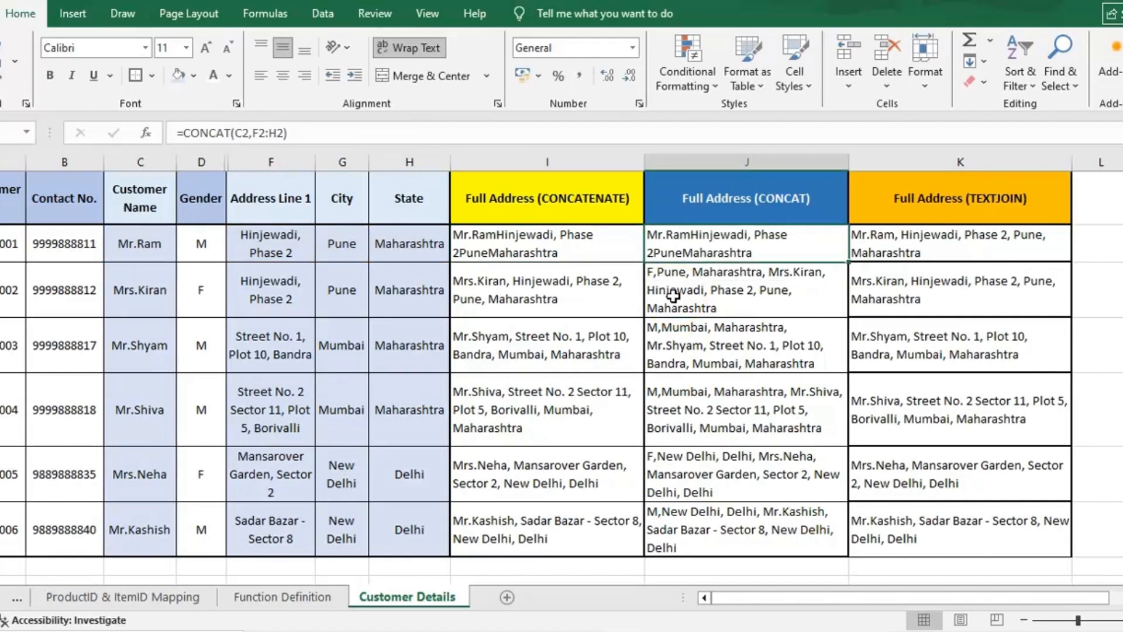
key("Right")
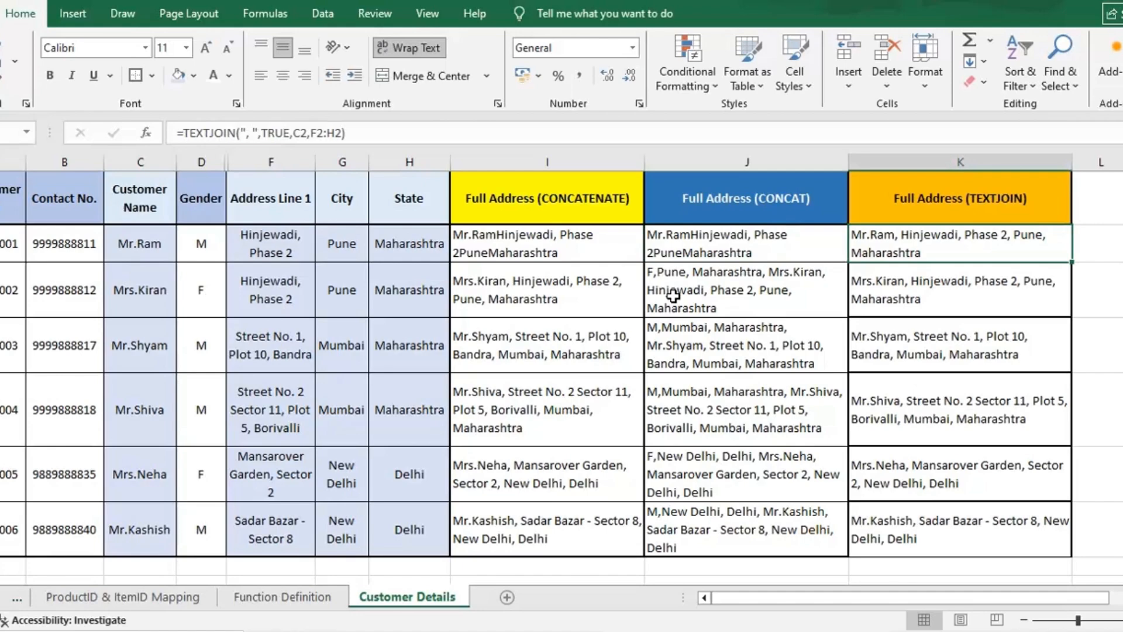
- Inspect the TEXTJOIN formula and its delimiter argument in the first customer's Full Address (TEXTJOIN) cell
double_click(919, 245)
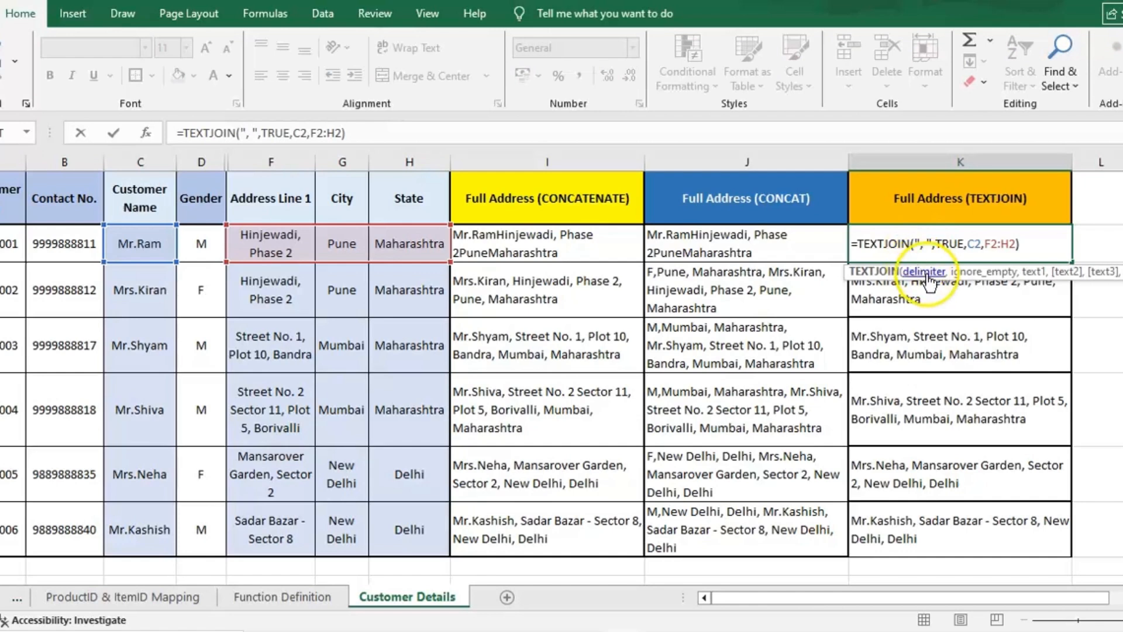
left_click(1004, 279)
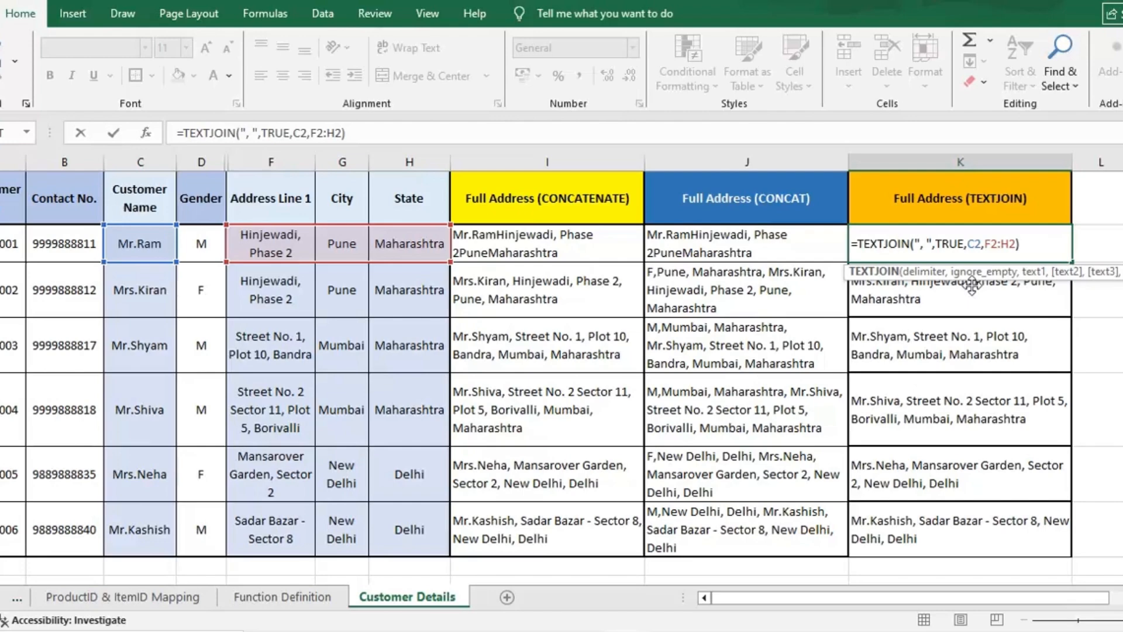
double_click(891, 243)
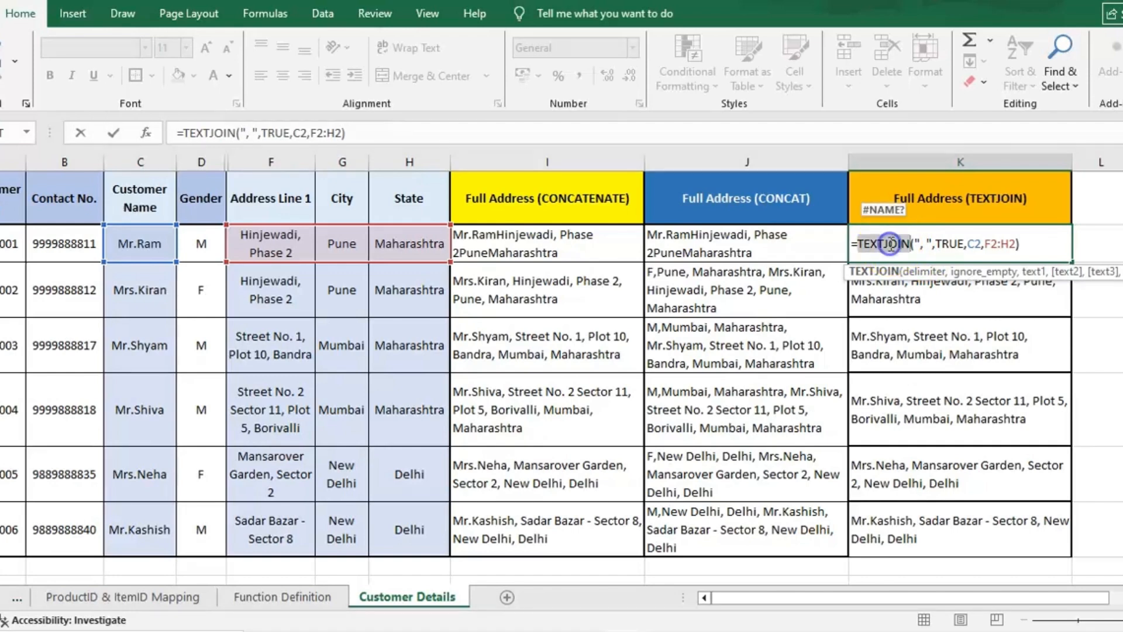
left_click(889, 244)
double_click(890, 243)
left_click(968, 246)
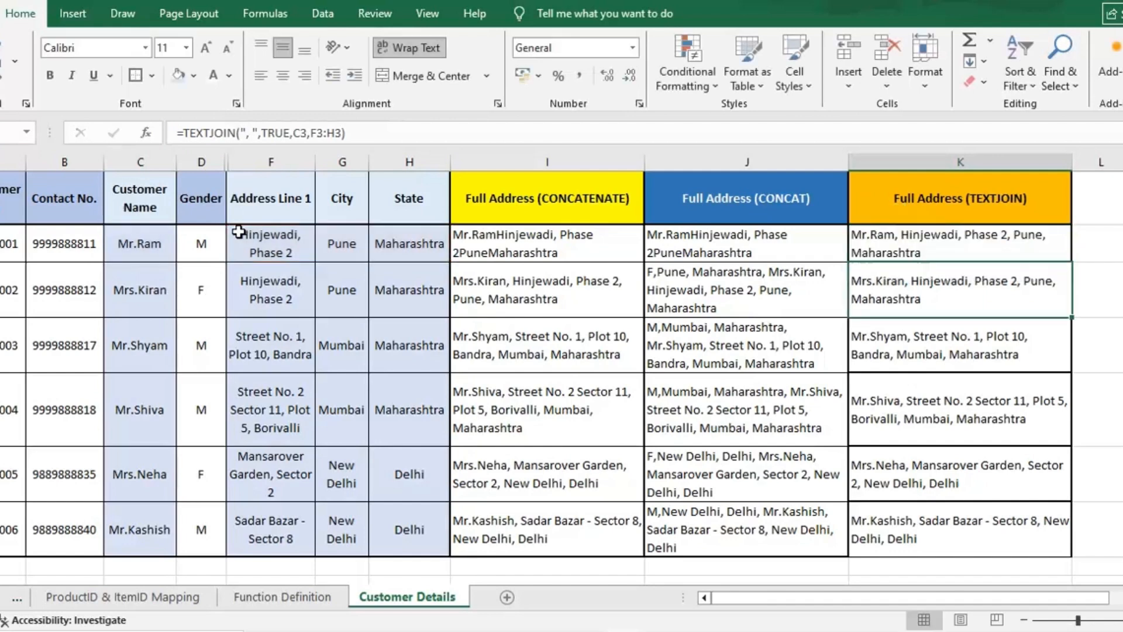
left_click(914, 253)
double_click(914, 253)
key("Return")
- Copy the second customer's separator-based CONCATENATE formula into the first customer's Full Address (CONCATENATE) cell
left_click(578, 241)
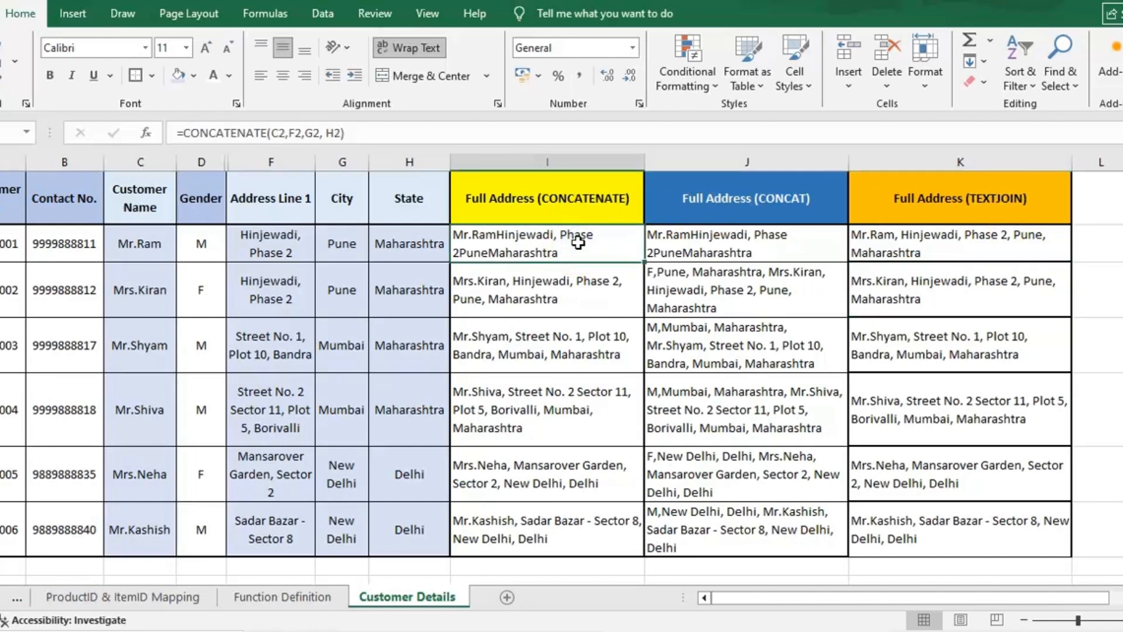
left_click(579, 277)
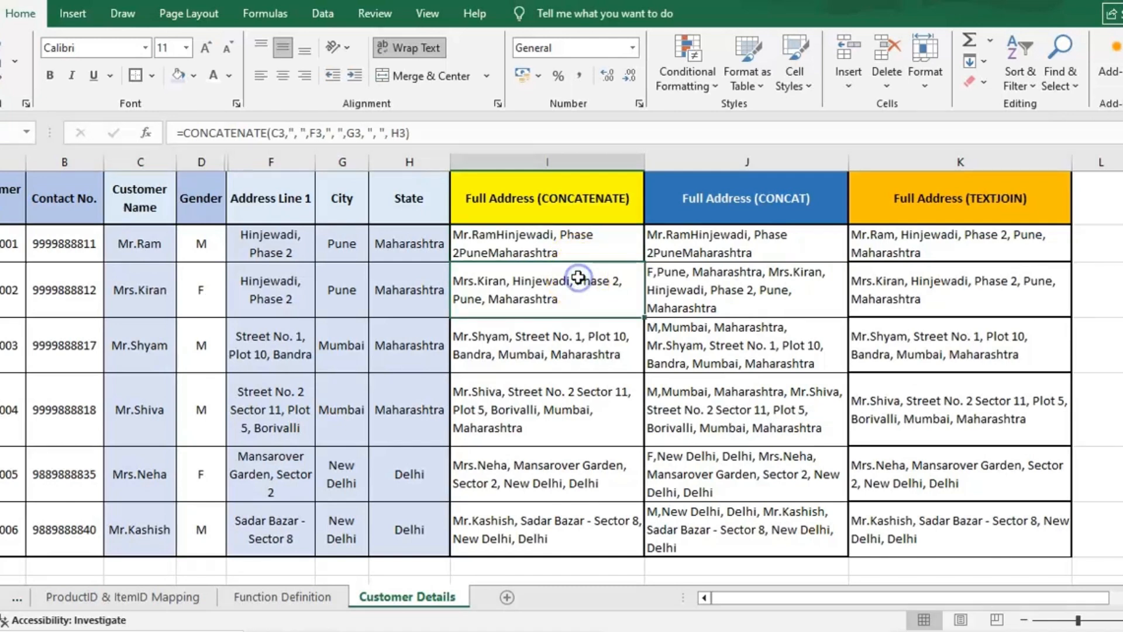
key("ctrl+c")
left_click(573, 240)
key("ctrl+v")
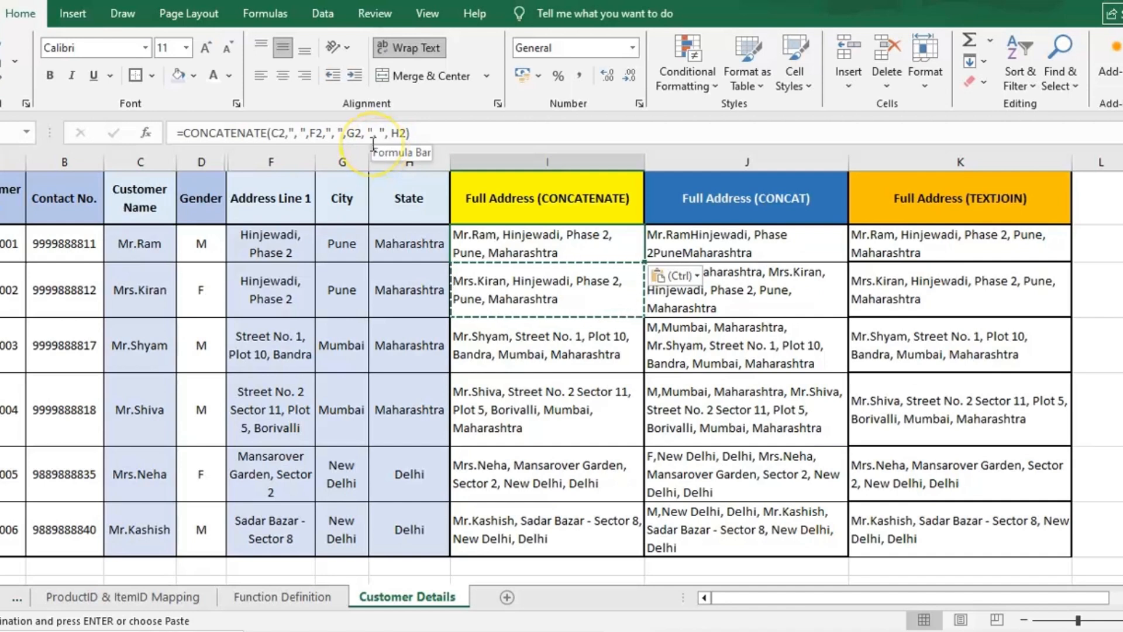
- Review the pasted CONCATENATE formula's separator arguments in the formula bar
left_click(273, 134)
left_click_drag(272, 134, 387, 135)
left_click(288, 133)
left_click(313, 134)
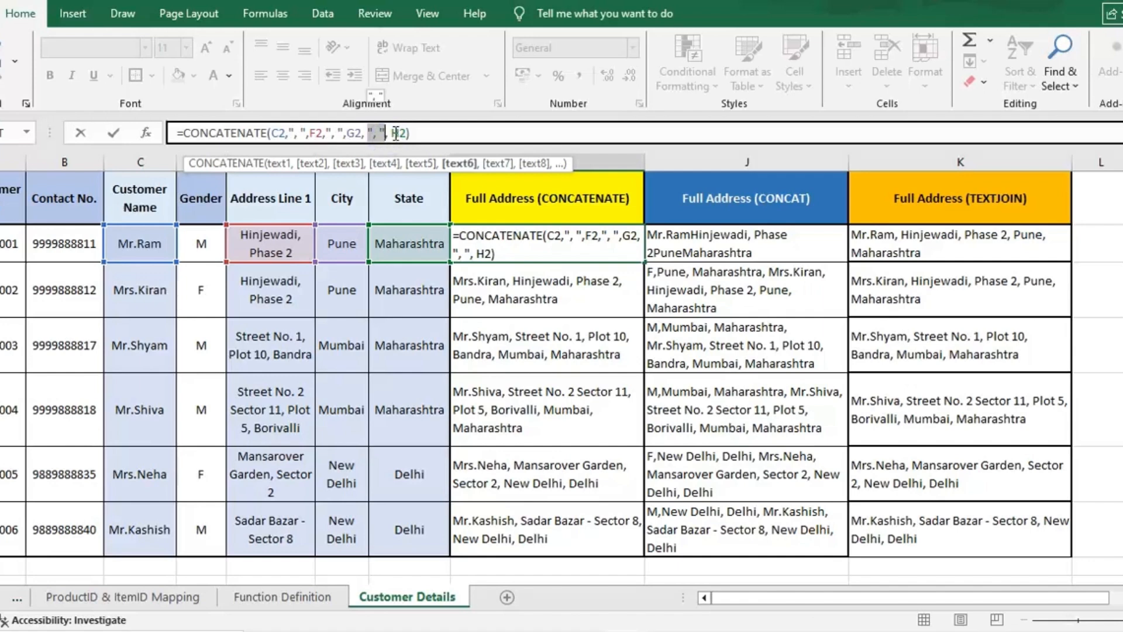
key("Return")
left_click(612, 255)
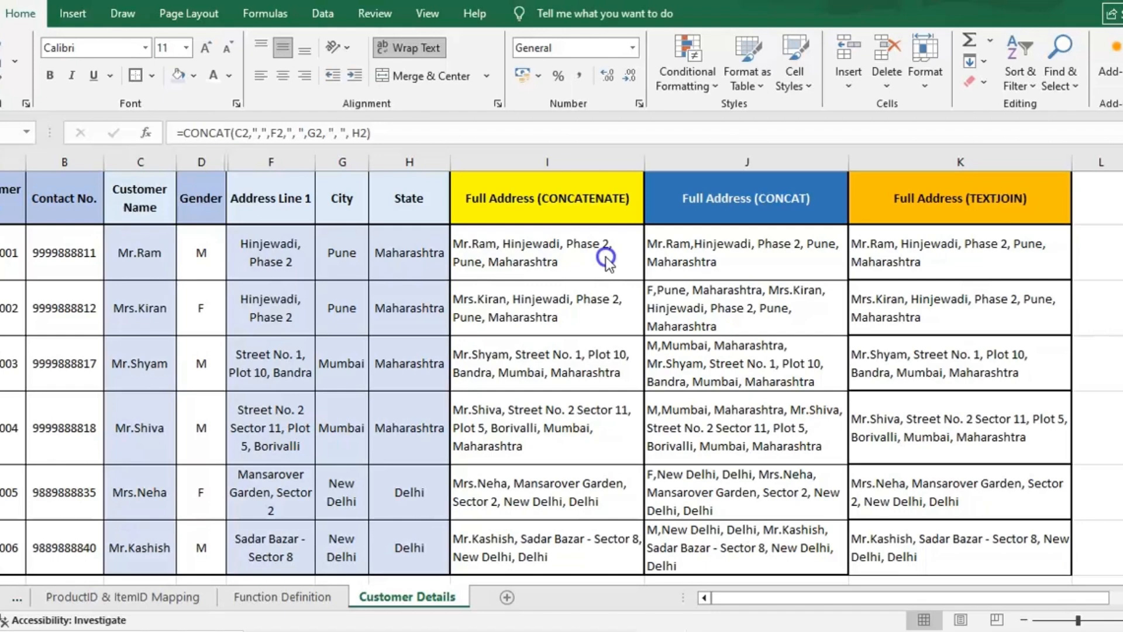
- Review the first customer's CONCAT formula and its separator arguments in the formula bar
left_click(606, 258)
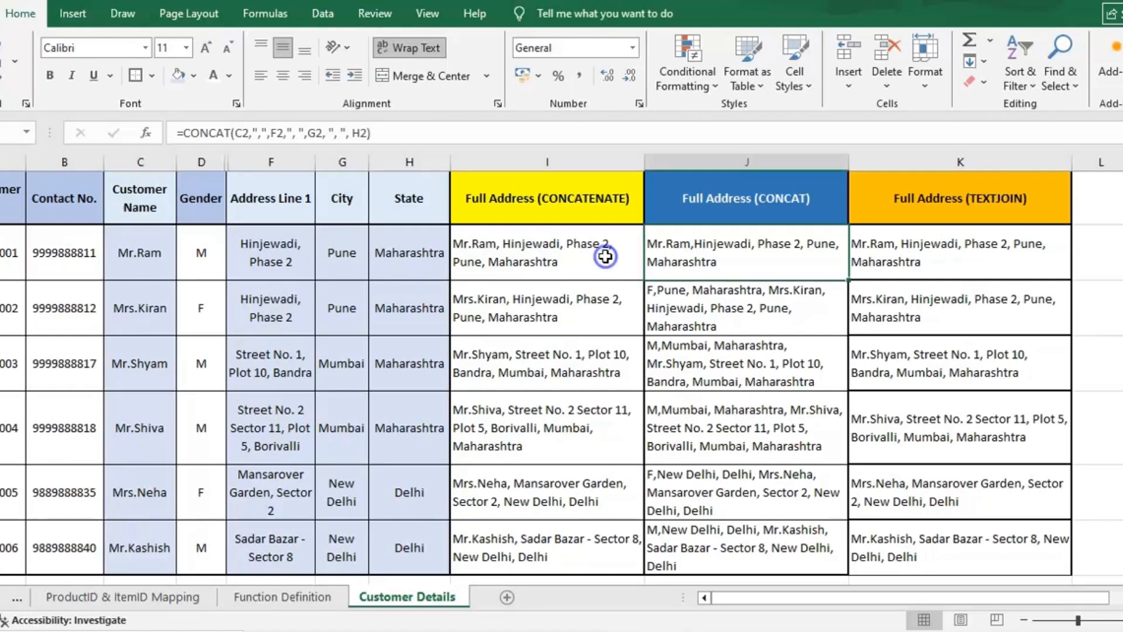
left_click(910, 250)
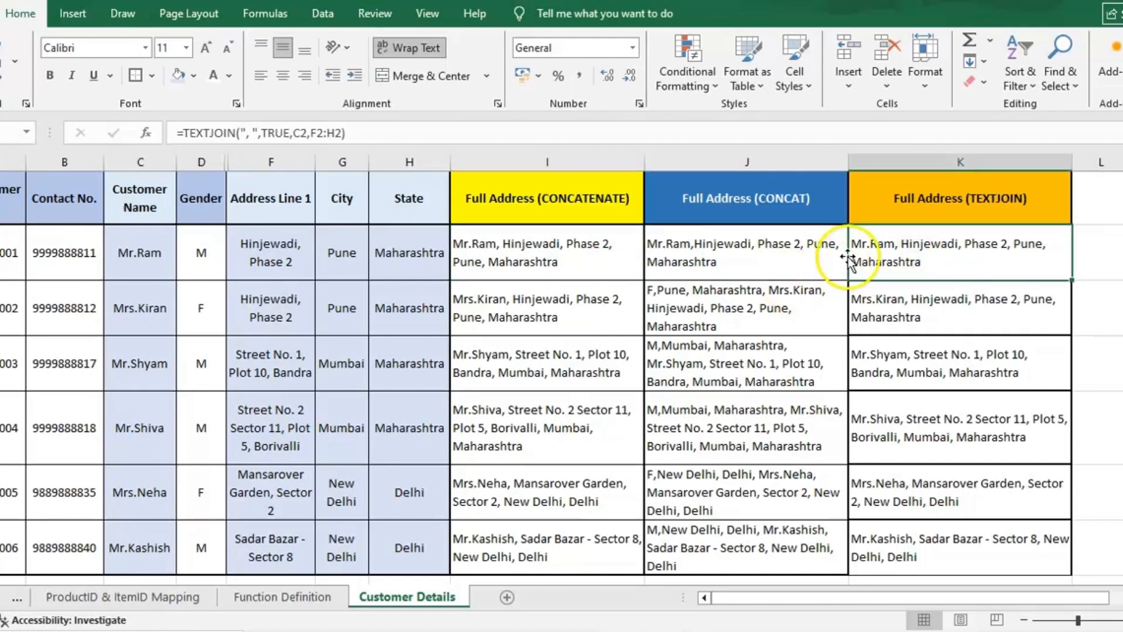
left_click(742, 270)
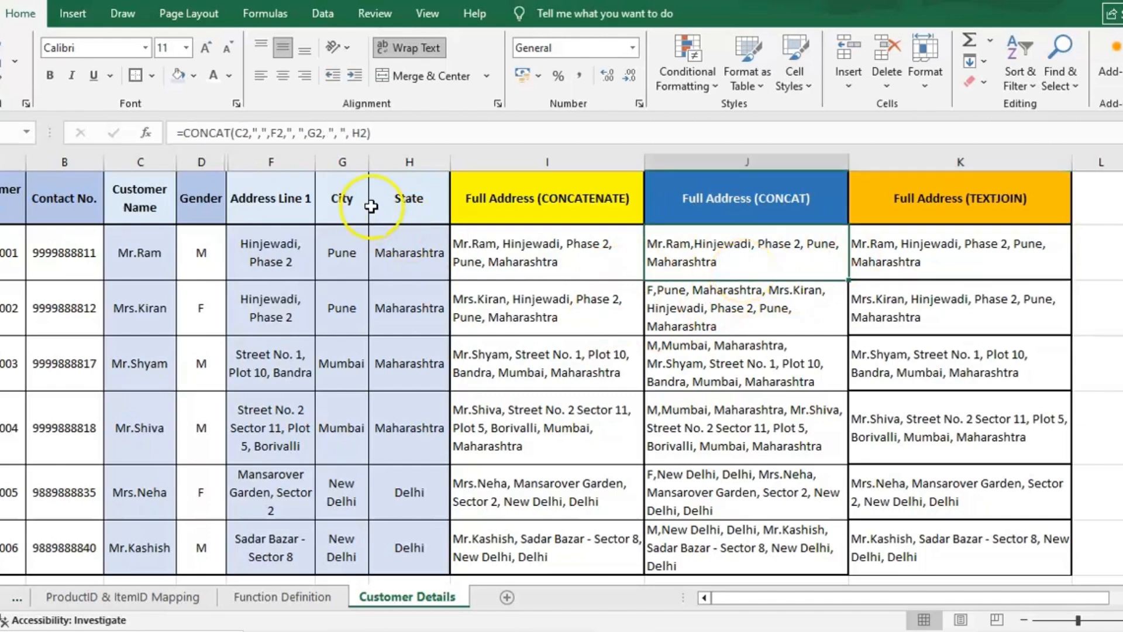
left_click(253, 133)
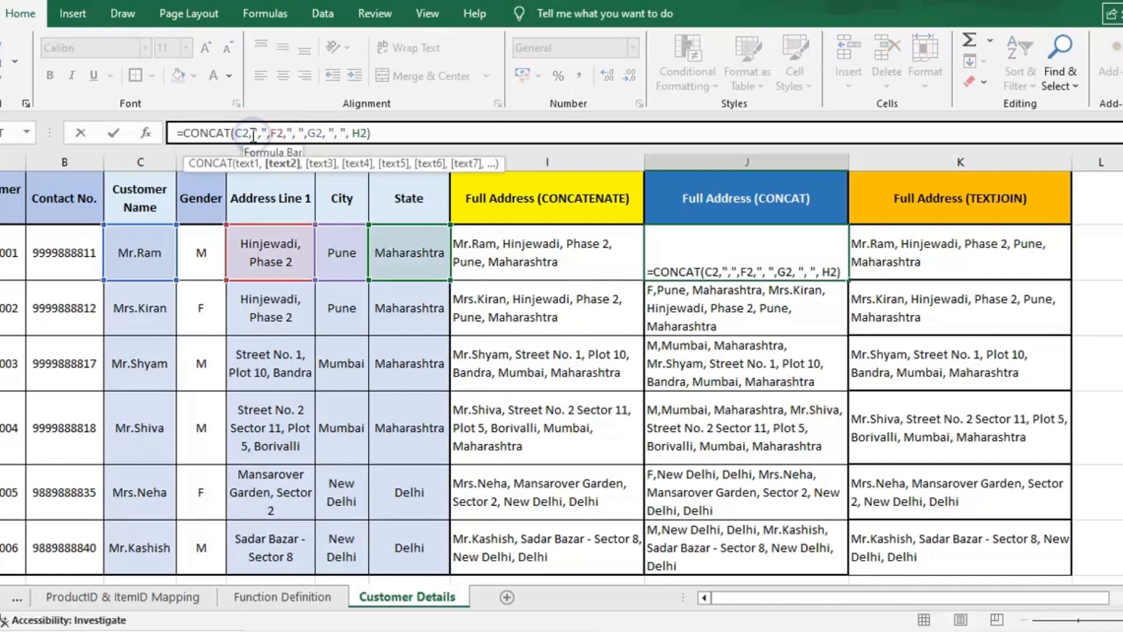
left_click(256, 134)
key("shift+Tab")
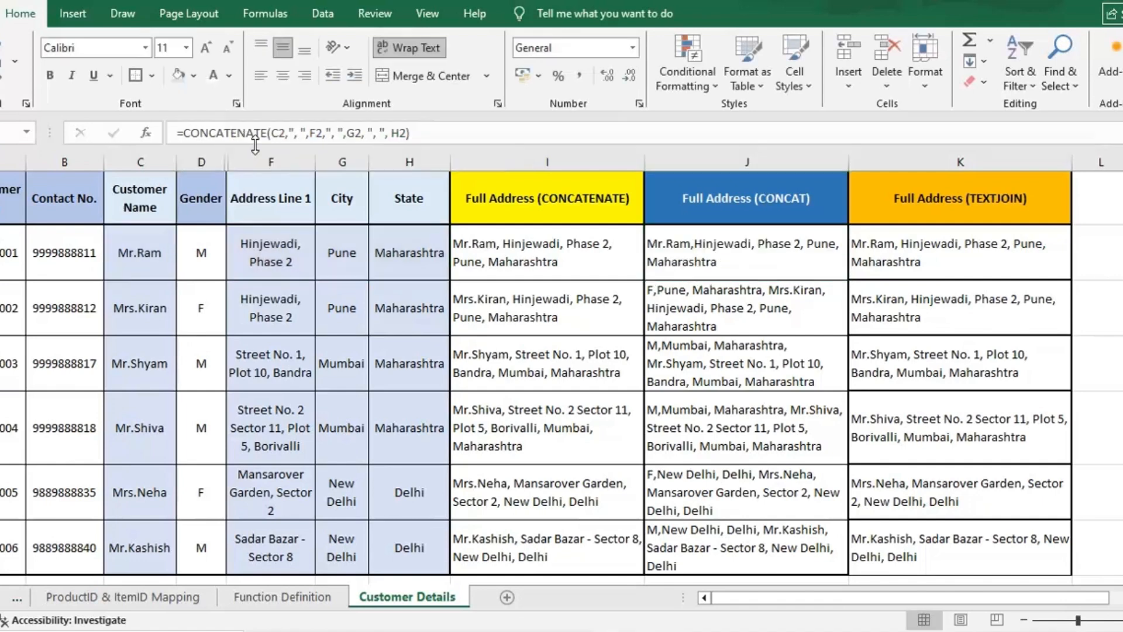
- Compare the first-row formulas across the CONCATENATE, CONCAT and TEXTJOIN address columns
left_click(263, 147)
key("F2")
key("Escape")
double_click(993, 246)
key("Return")
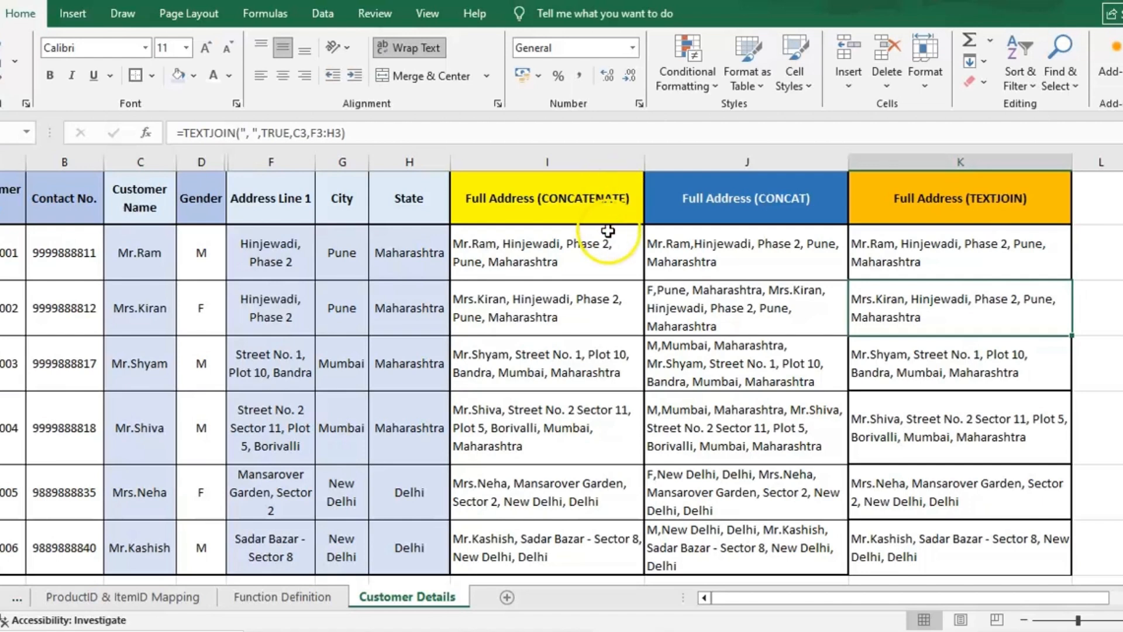
left_click(610, 256)
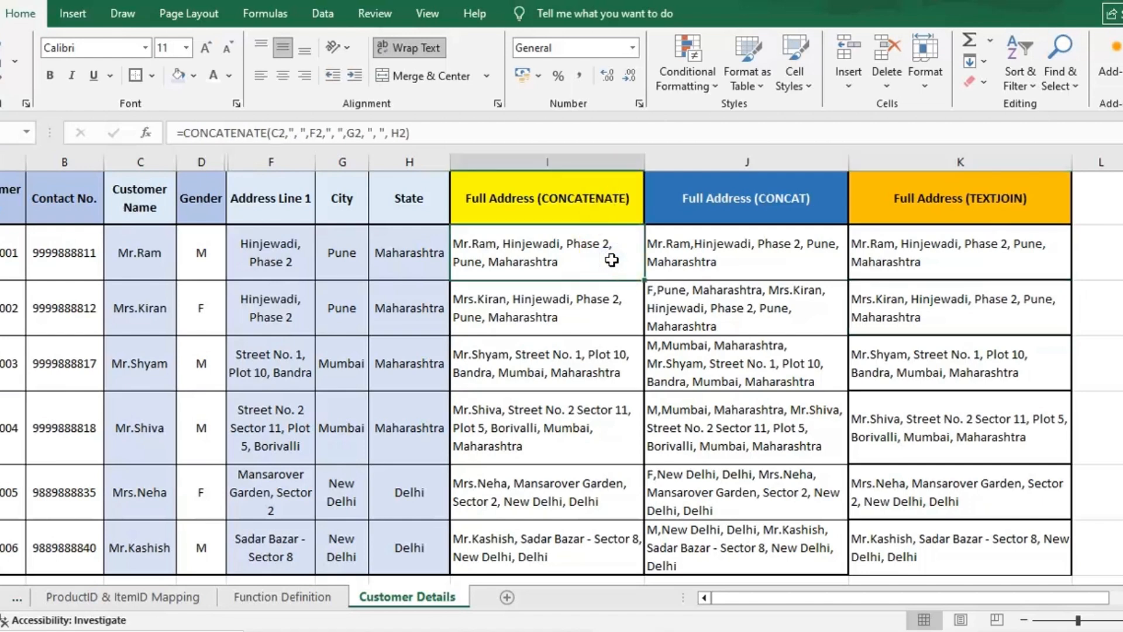
left_click(612, 260)
left_click(716, 260)
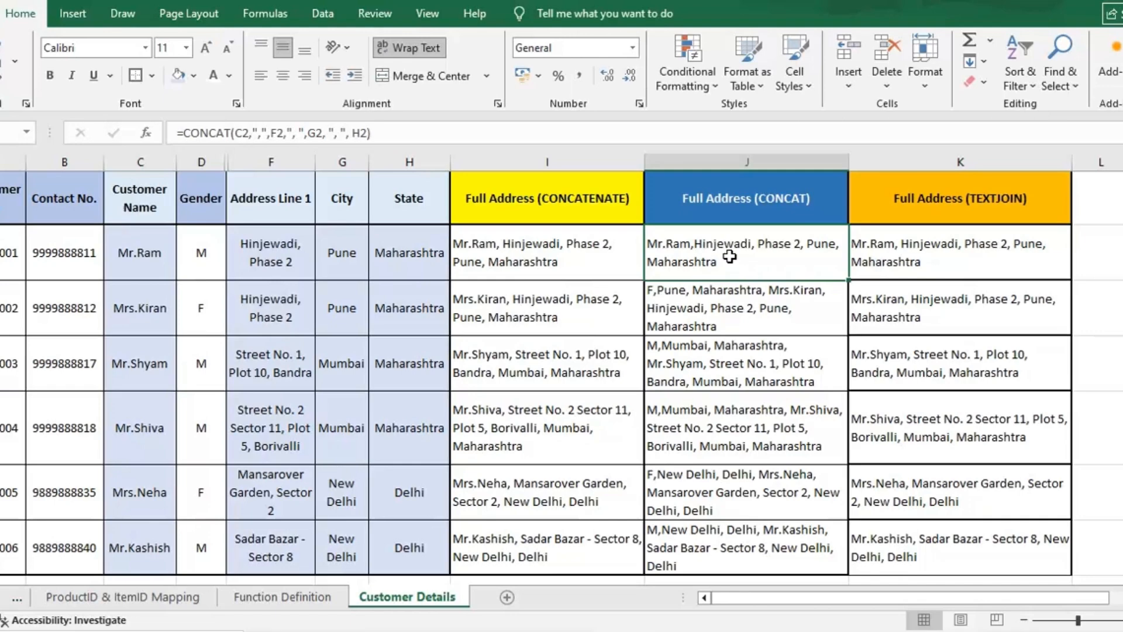
- Inspect the first customer's TEXTJOIN formula and its C2 and F2:H2 references in the formula bar
left_click(933, 243)
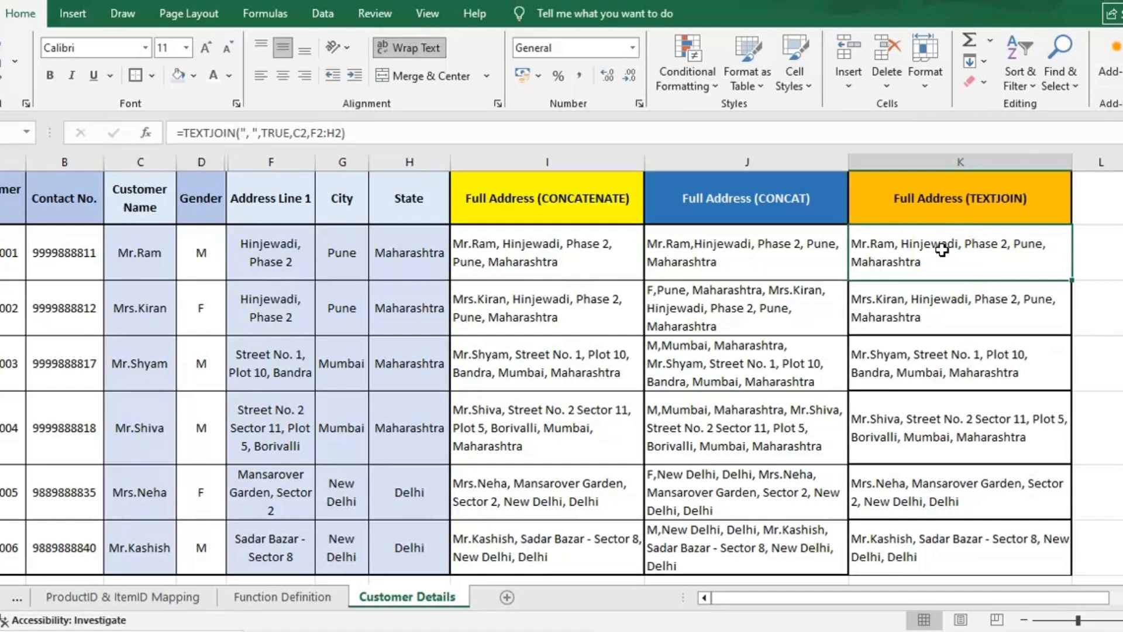
left_click(300, 134)
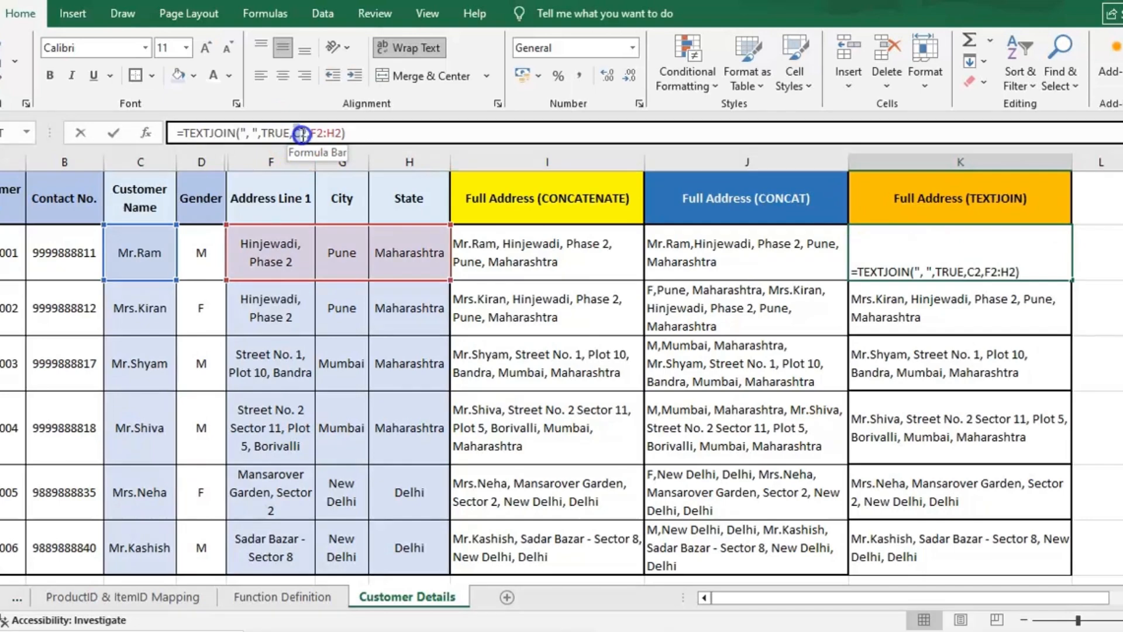
double_click(300, 134)
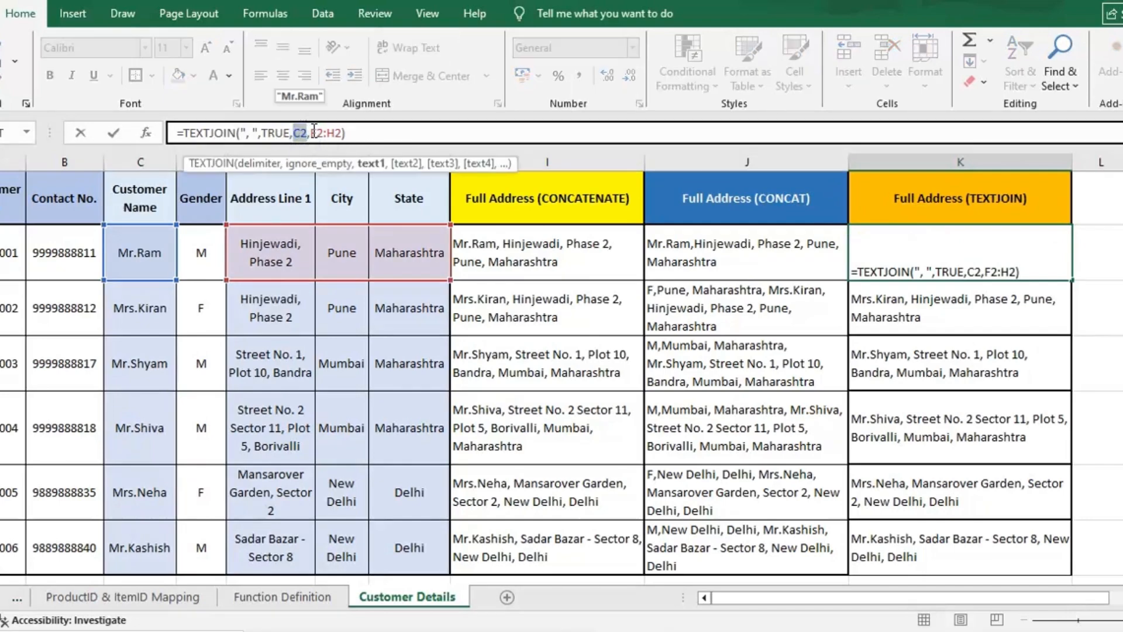
double_click(314, 133)
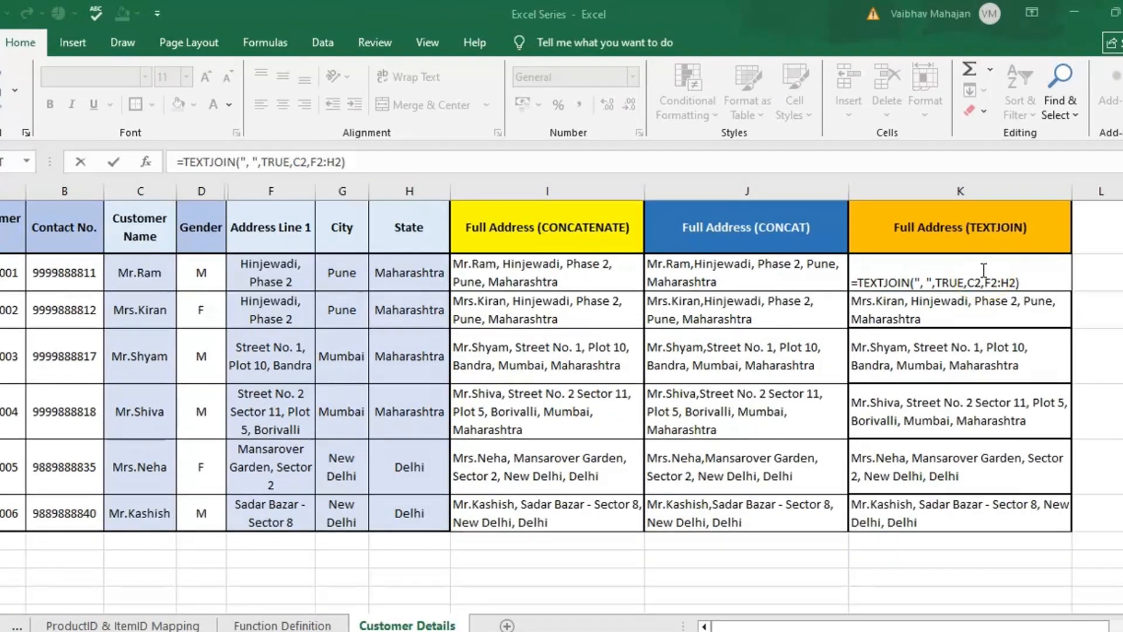
left_click(804, 278)
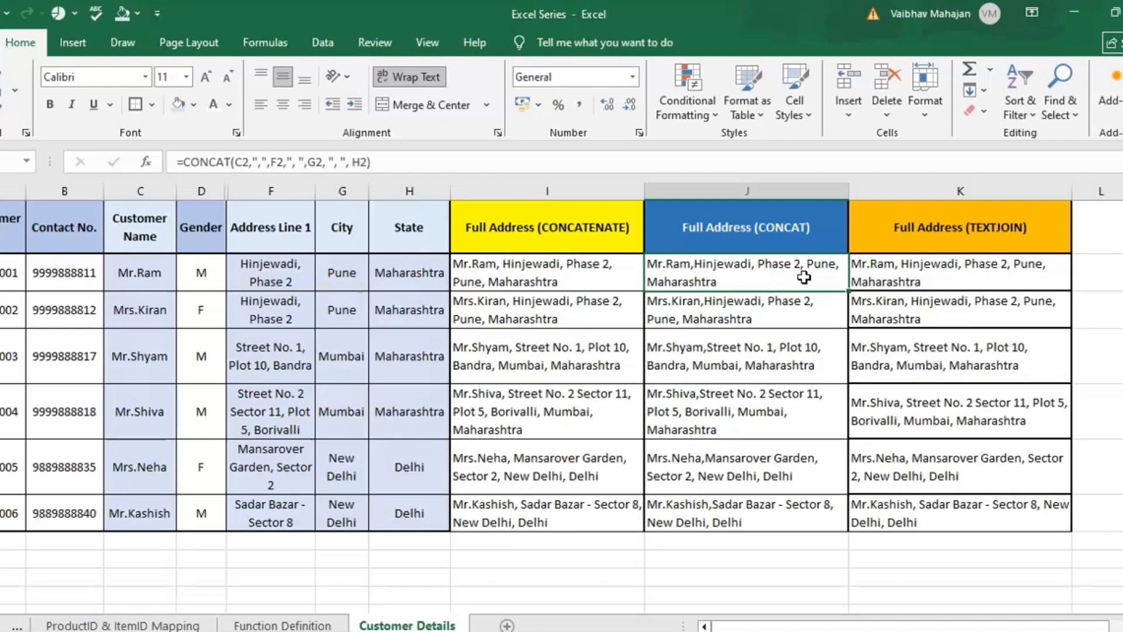
- Examine the delimiter and TRUE ignore_empty arguments of the first customer's TEXTJOIN formula
left_click(917, 261)
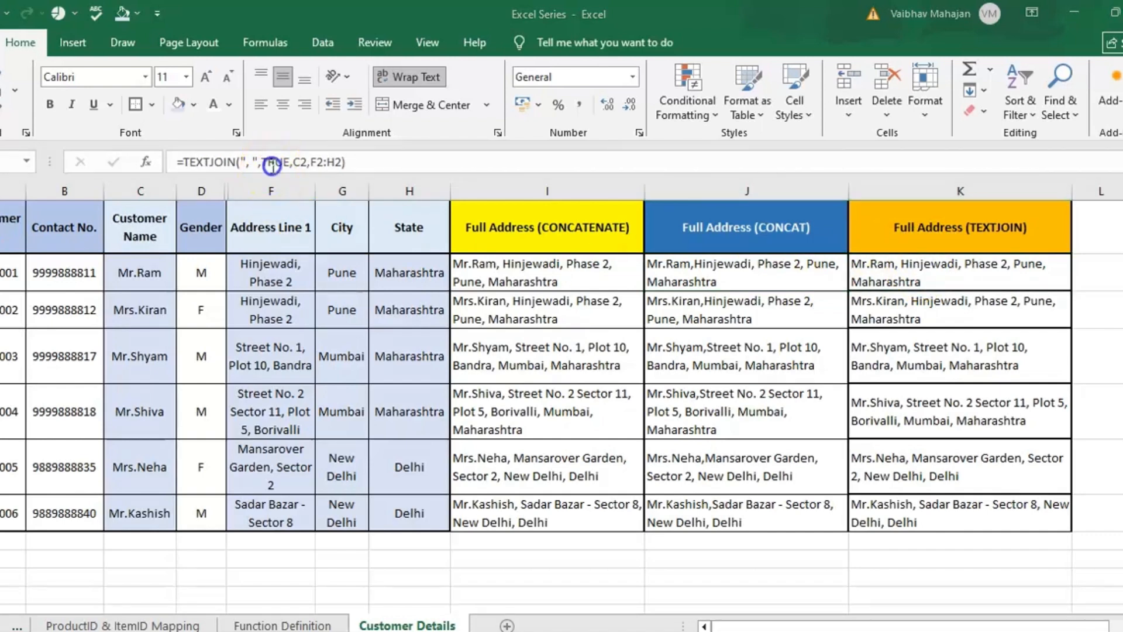
left_click(274, 166)
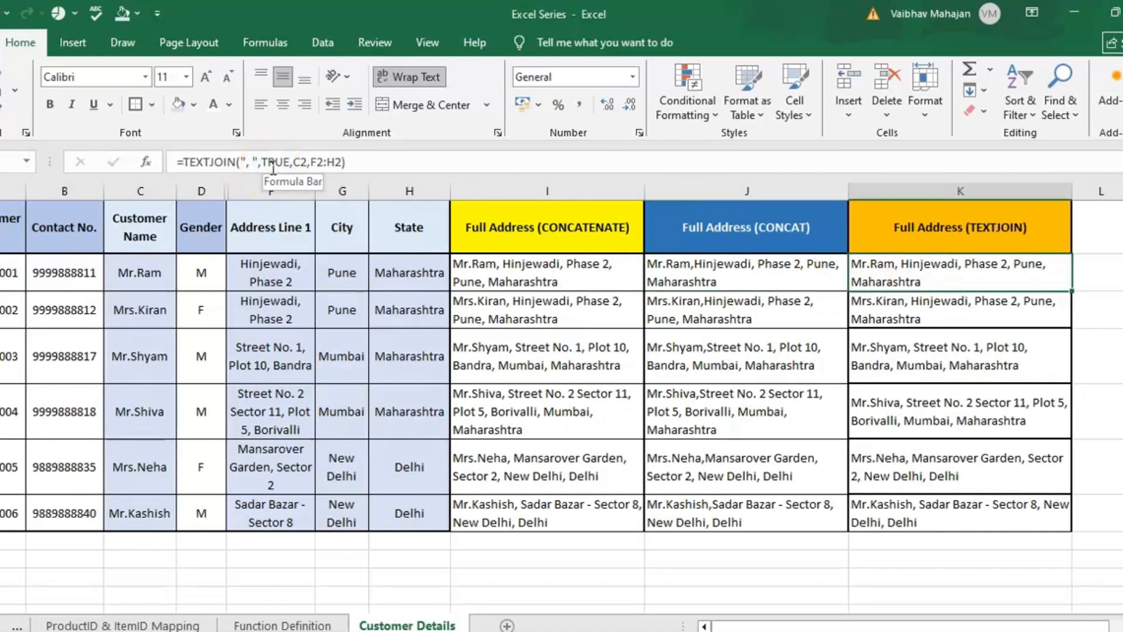
left_click(273, 167)
double_click(273, 163)
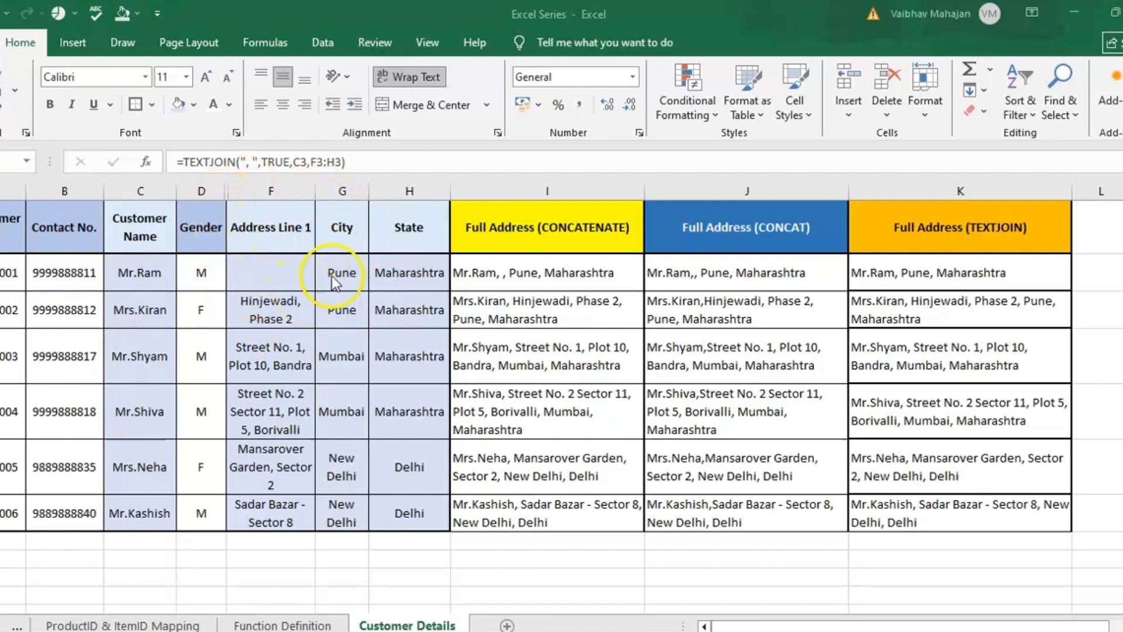
- Compare the first customer's CONCATENATE and CONCAT formulas and results for the blank Address Line 1
left_click(474, 275)
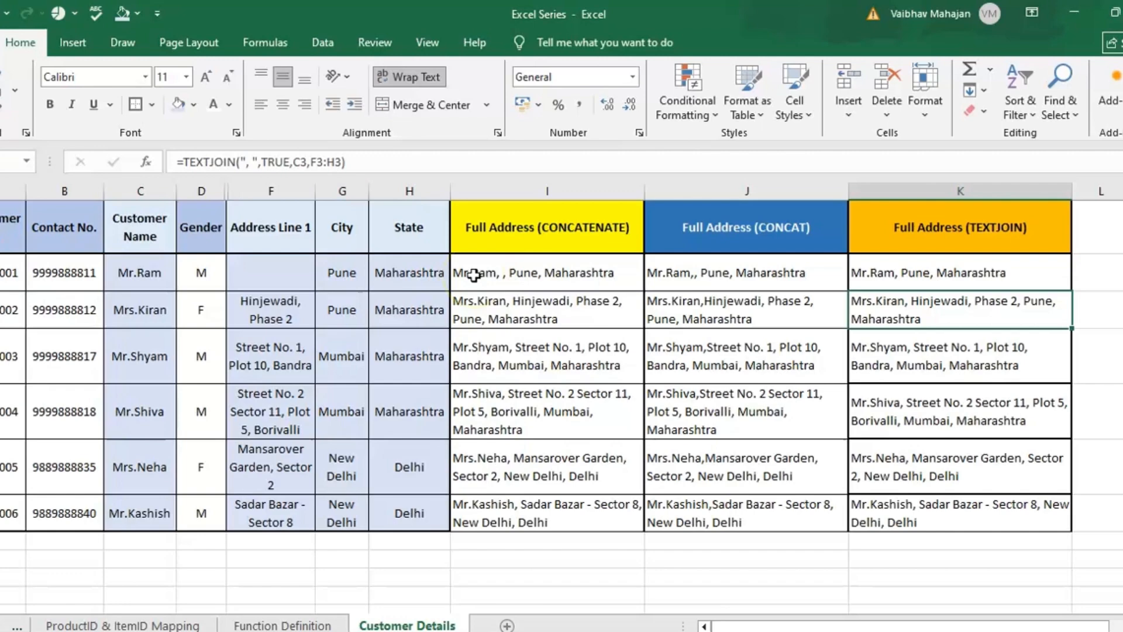
left_click(474, 275)
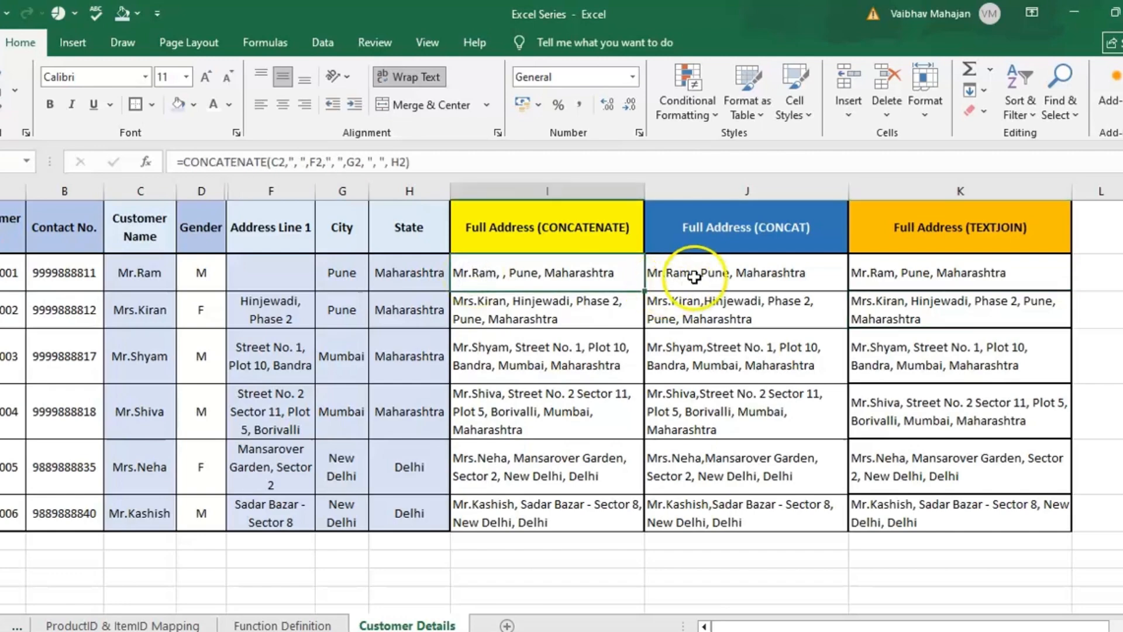
left_click(759, 276)
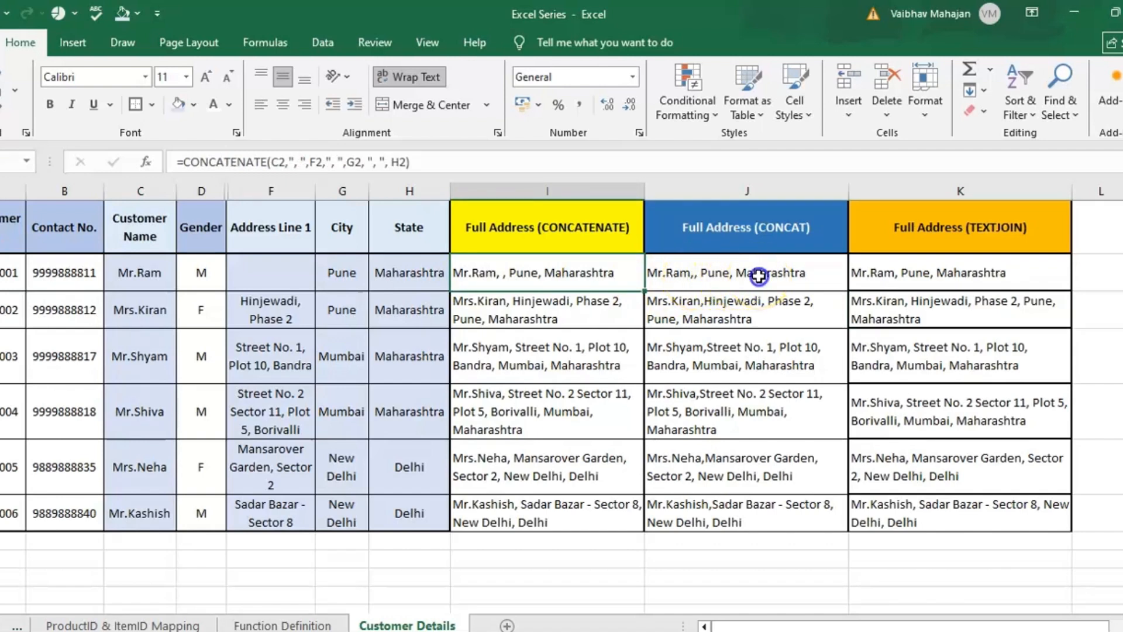
double_click(503, 268)
key("Return")
key("Right")
key("Up")
key("Right")
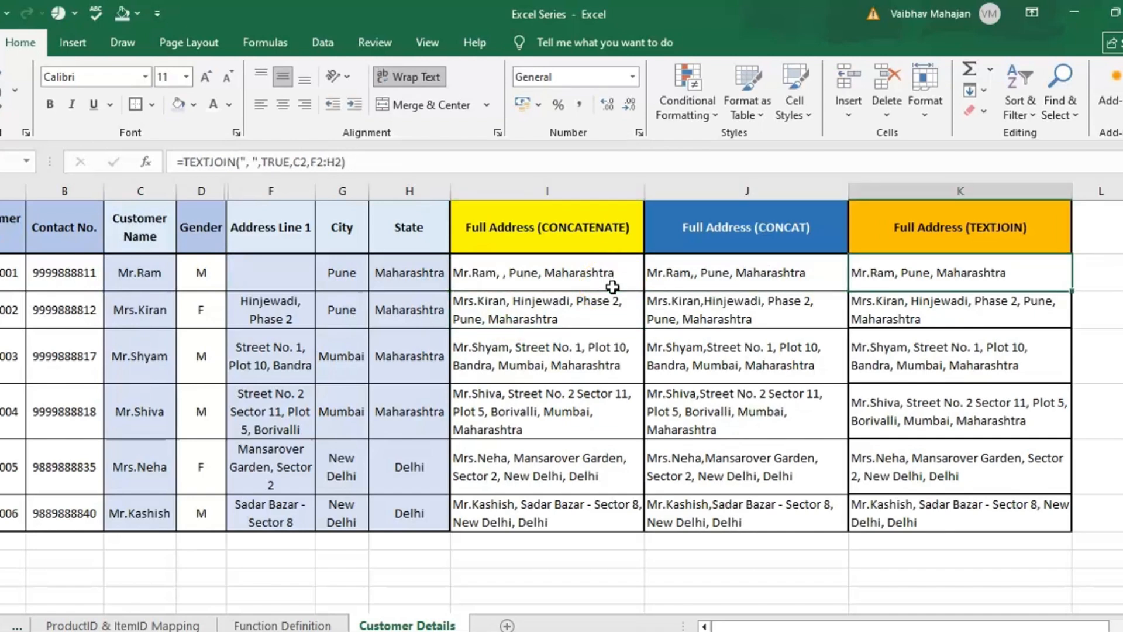
- Inspect the TRUE ignore_empty argument in the first customer's TEXTJOIN formula against the blank address line
double_click(275, 162)
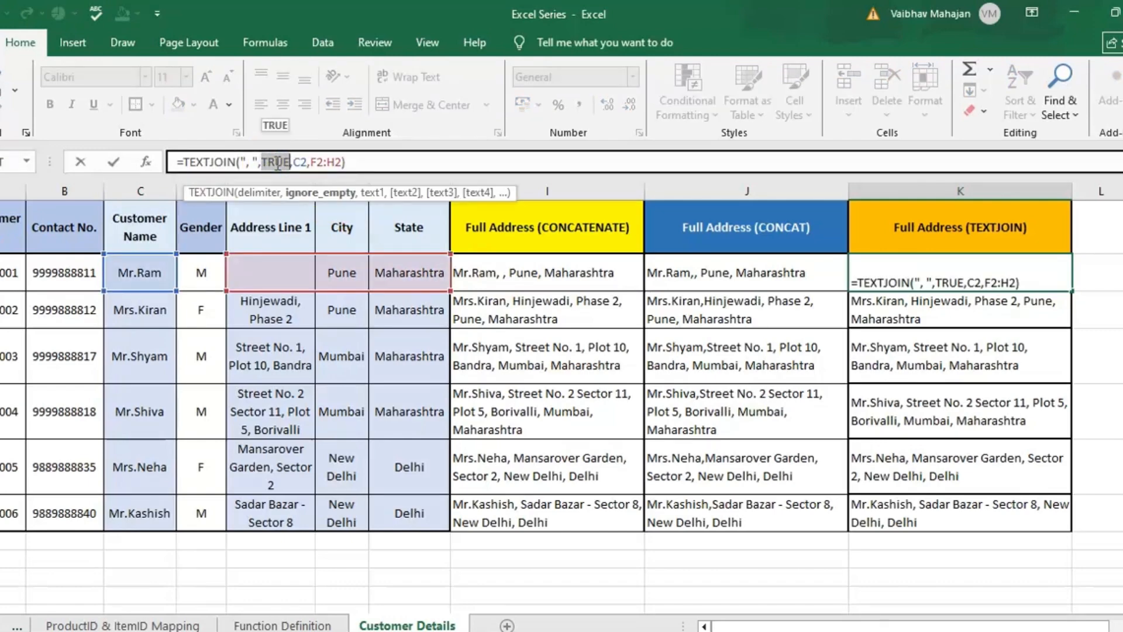
key("Escape")
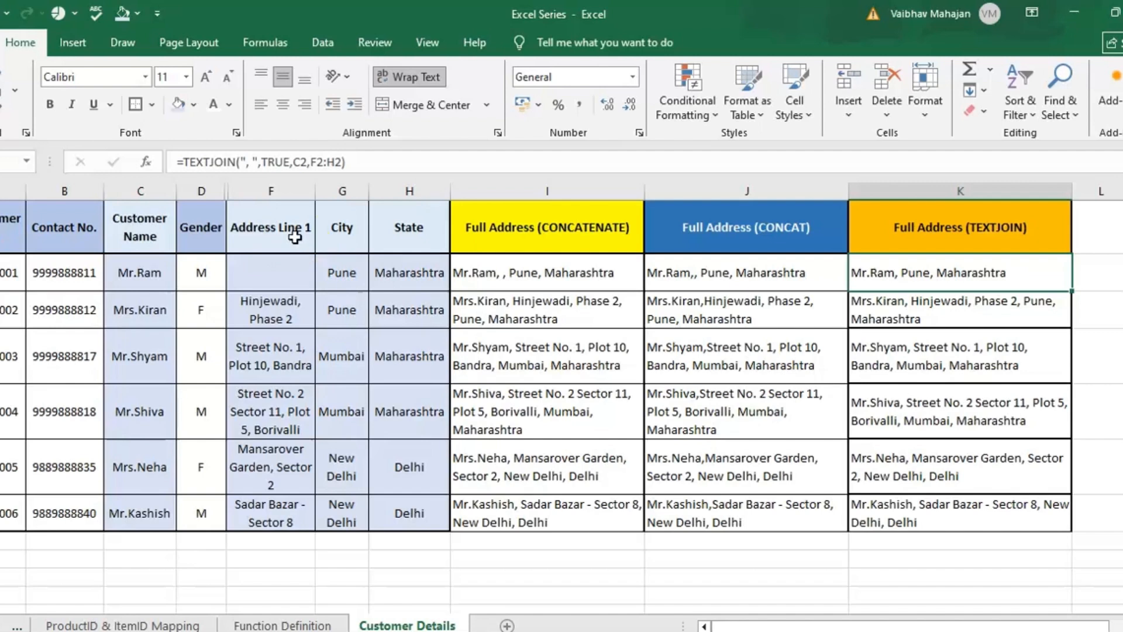
key("Left")
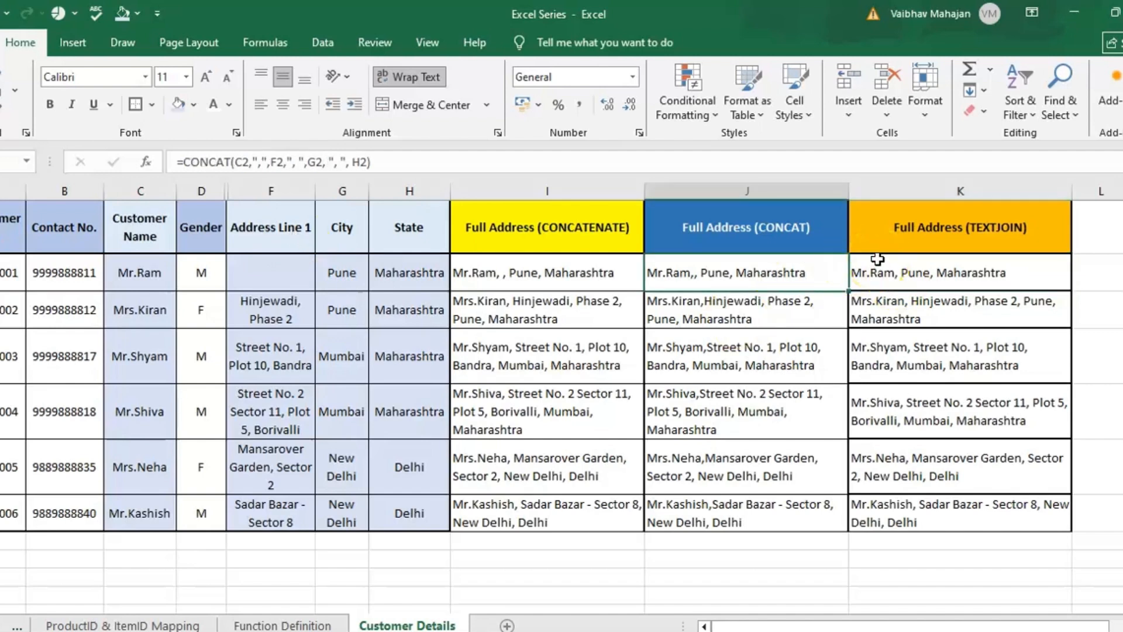